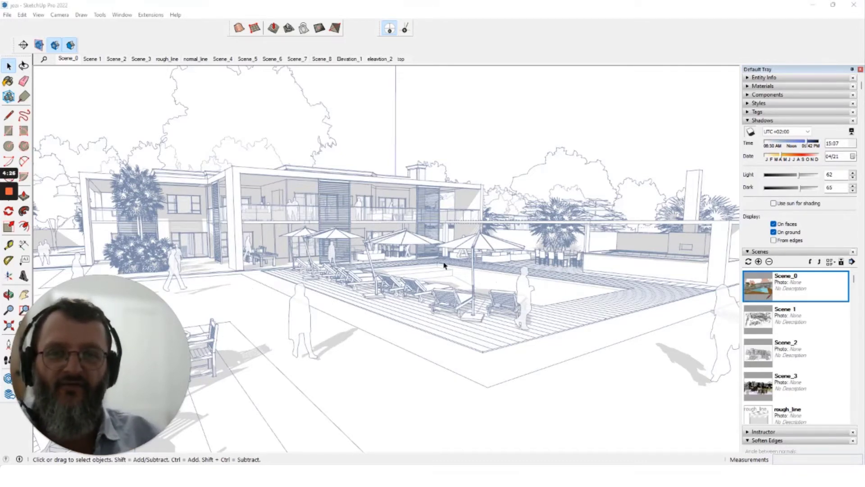
Set the villa's shadows to 14:35 on 08/10, viewed from around the pool and front
{"action": "middle_click_drag", "start_coordinate": [474, 268], "coordinate": [432, 243]}
{"action": "scroll", "coordinate": [433, 239], "scroll_direction": "up", "scroll_amount": 8}
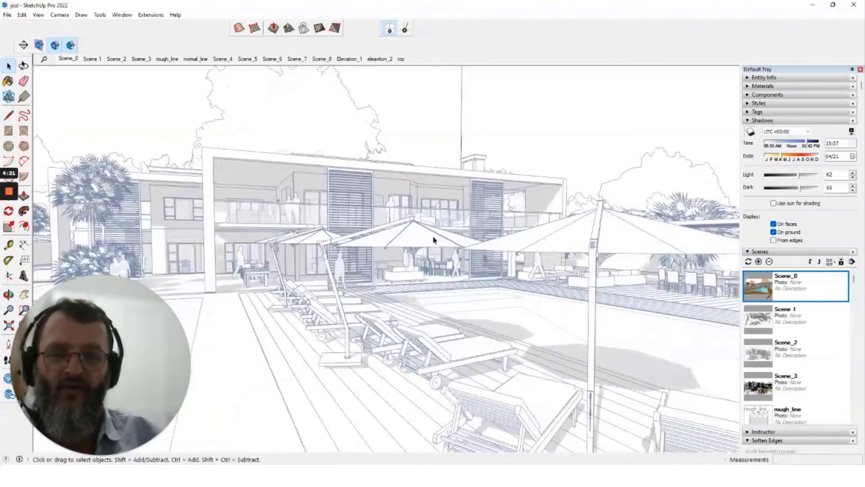
{"action": "scroll", "coordinate": [464, 315], "scroll_direction": "up", "scroll_amount": 3}
{"action": "middle_click_drag", "start_coordinate": [463, 314], "coordinate": [540, 243]}
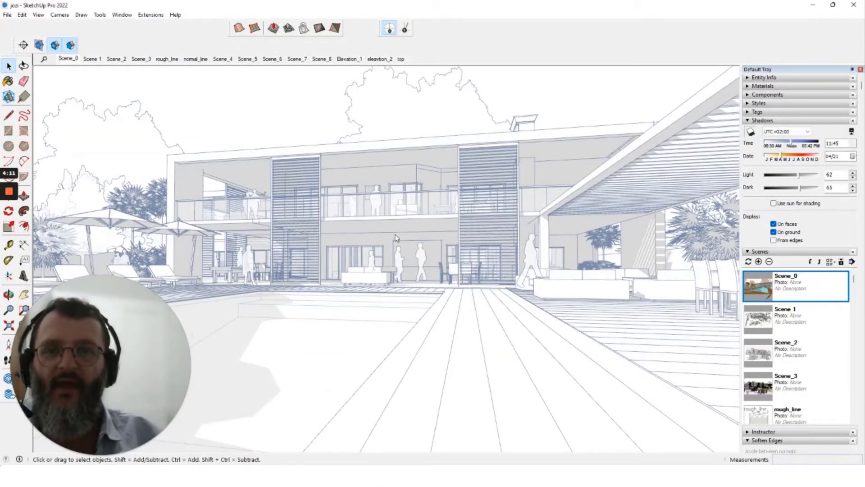
{"action": "middle_click_drag", "start_coordinate": [395, 237], "coordinate": [563, 203]}
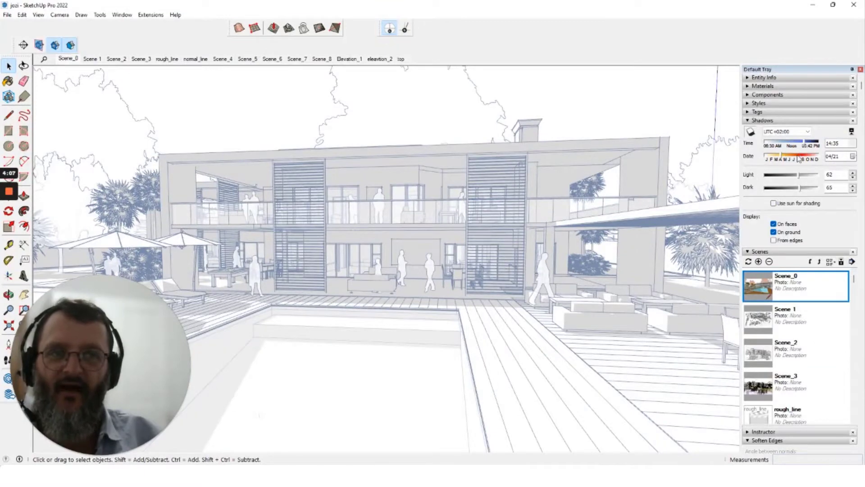
{"action": "left_click_drag", "start_coordinate": [798, 158], "coordinate": [799, 158]}
{"action": "middle_click_drag", "start_coordinate": [293, 234], "coordinate": [334, 221]}
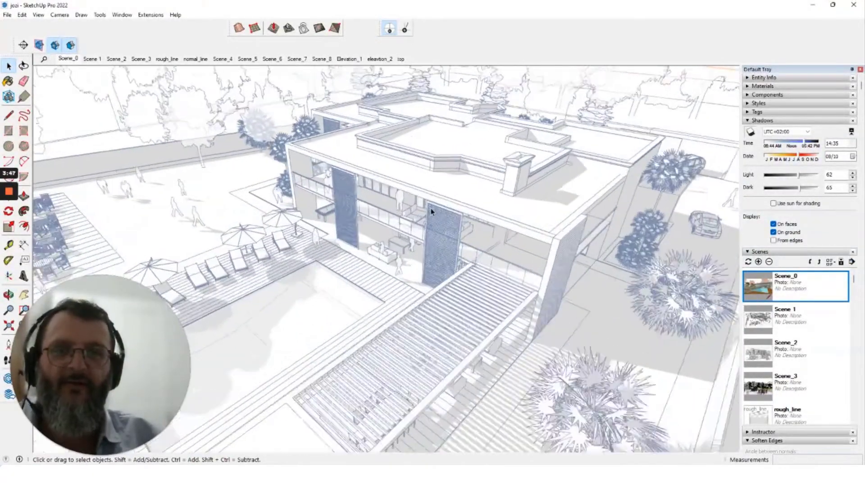
Zoom through the louvred facade into the dining area by the chairs and glass doors
{"action": "scroll", "coordinate": [421, 212], "scroll_direction": "up", "scroll_amount": 8}
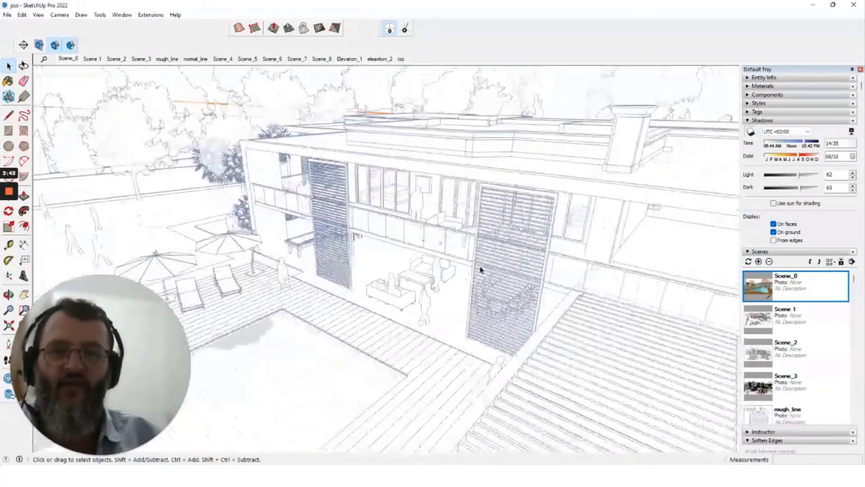
{"action": "middle_click_drag", "start_coordinate": [511, 209], "coordinate": [531, 201]}
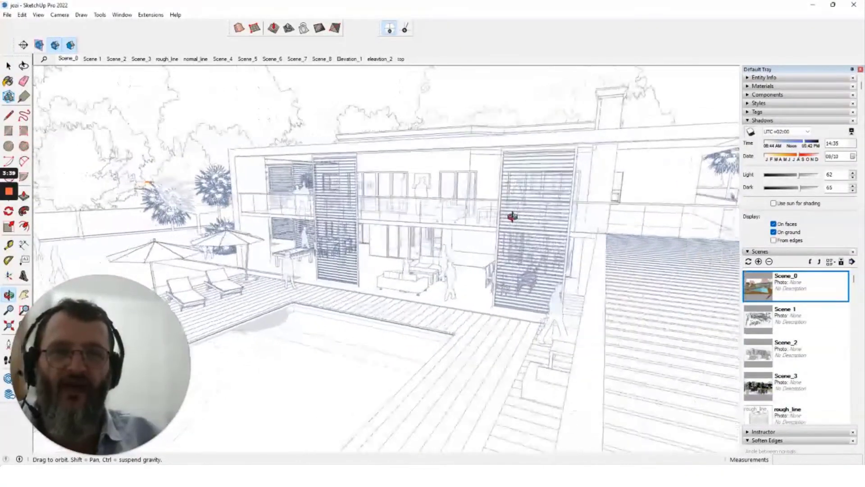
{"action": "left_click_drag", "start_coordinate": [512, 216], "coordinate": [624, 215]}
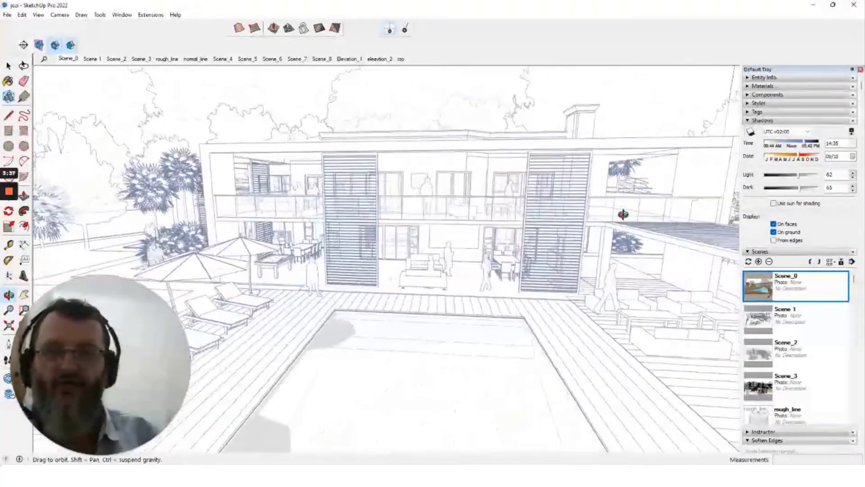
{"action": "scroll", "coordinate": [444, 212], "scroll_direction": "up", "scroll_amount": 10}
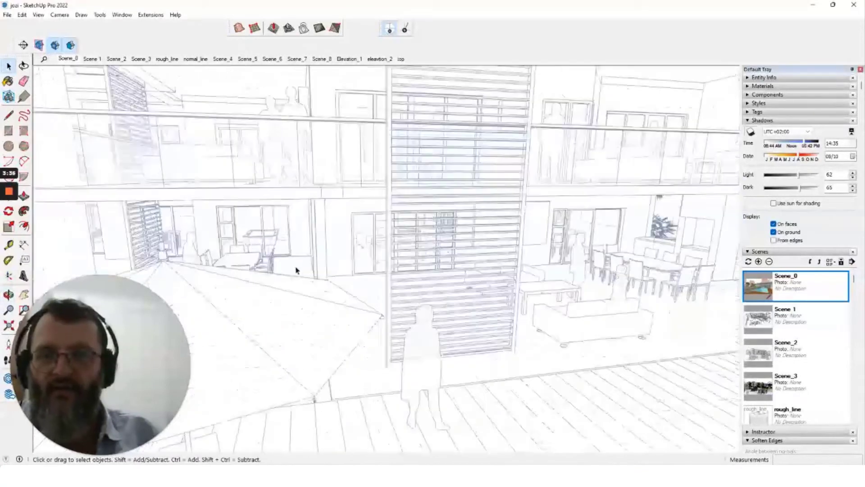
{"action": "scroll", "coordinate": [311, 253], "scroll_direction": "up", "scroll_amount": 10}
{"action": "middle_click_drag", "start_coordinate": [309, 241], "coordinate": [326, 228]}
{"action": "scroll", "coordinate": [288, 214], "scroll_direction": "up", "scroll_amount": 6}
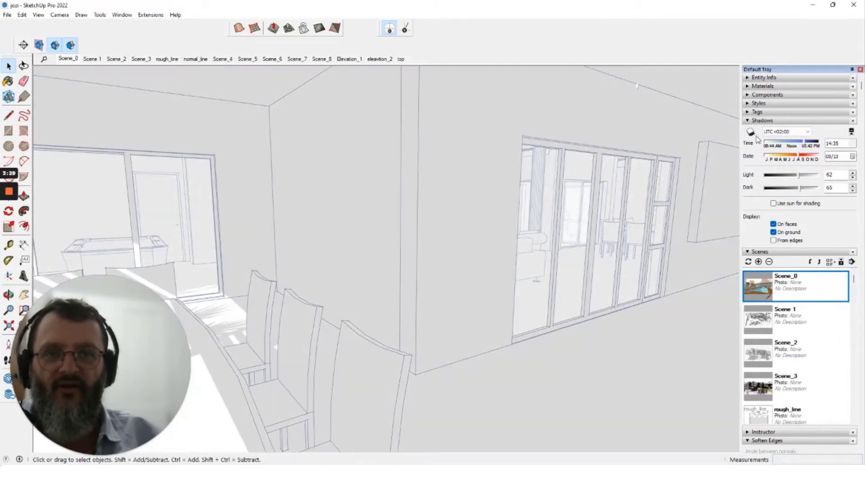
Turn shadows off and draw a rectangle on the wall beside the dining chairs
{"action": "left_click", "coordinate": [752, 132]}
{"action": "left_click", "coordinate": [9, 130]}
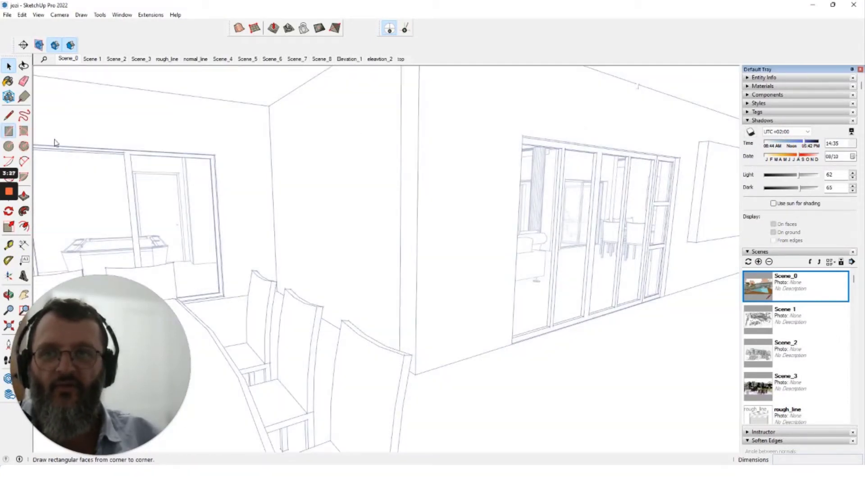
{"action": "left_click", "coordinate": [287, 133]}
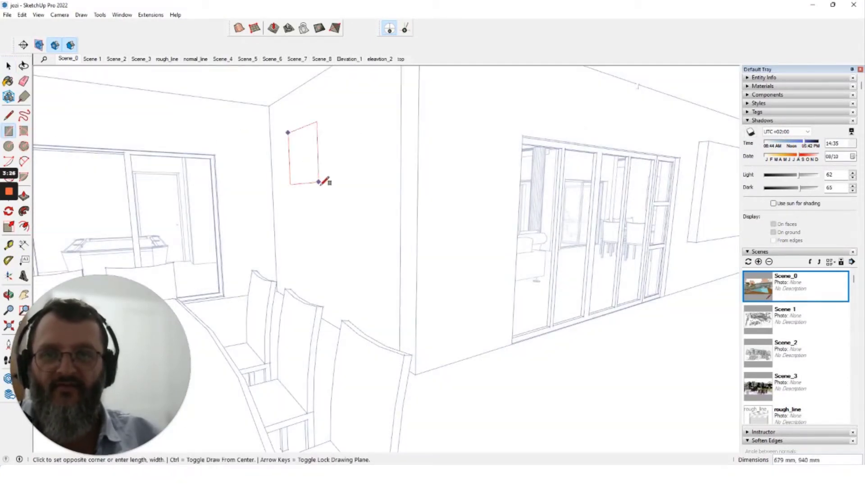
{"action": "left_click", "coordinate": [369, 235]}
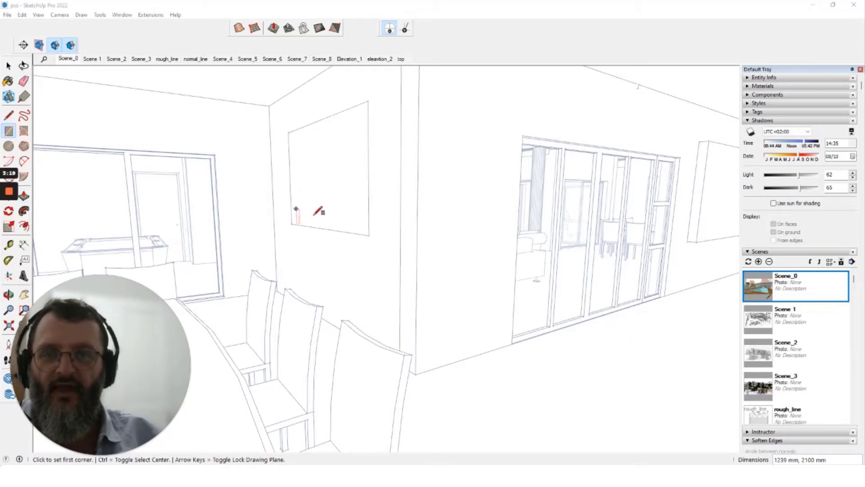
{"action": "scroll", "coordinate": [396, 241], "scroll_direction": "down", "scroll_amount": 2}
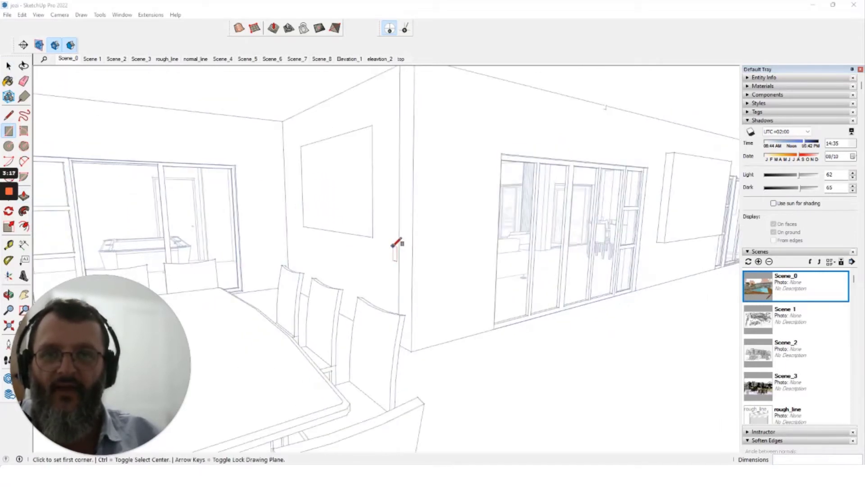
{"action": "middle_click_drag", "start_coordinate": [396, 241], "coordinate": [124, 238]}
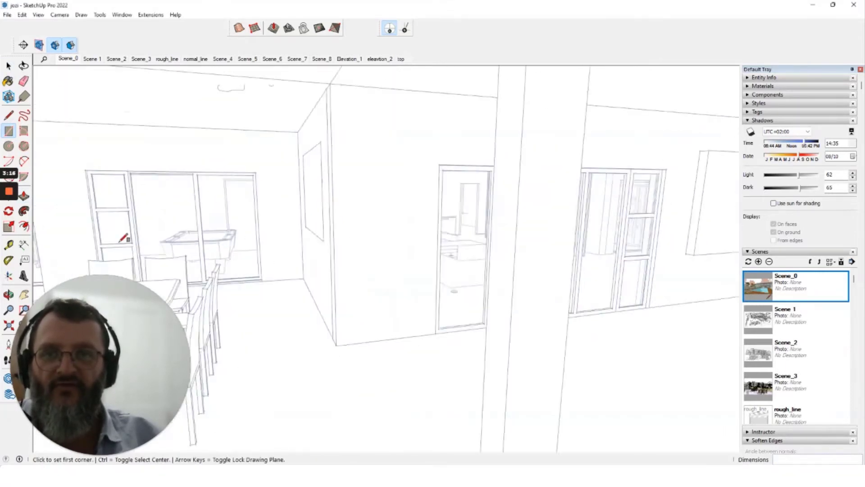
Push the rectangle into the wall and offset its edges inward as a frame border
{"action": "left_click", "coordinate": [24, 195]}
{"action": "left_click", "coordinate": [308, 204]}
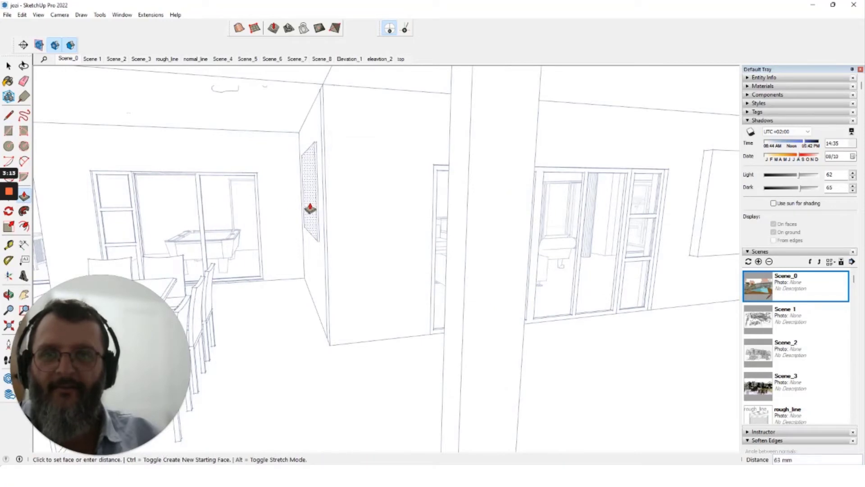
{"action": "middle_click_drag", "start_coordinate": [311, 207], "coordinate": [278, 209]}
{"action": "key", "text": "f"}
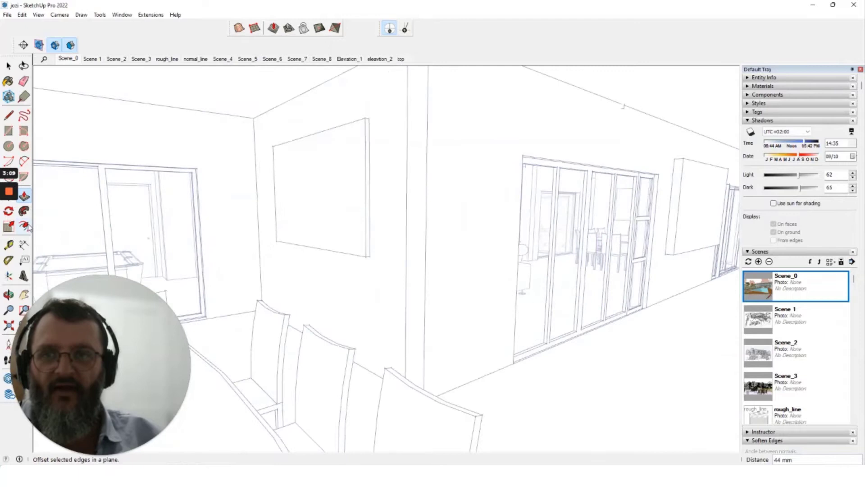
{"action": "left_click", "coordinate": [280, 197]}
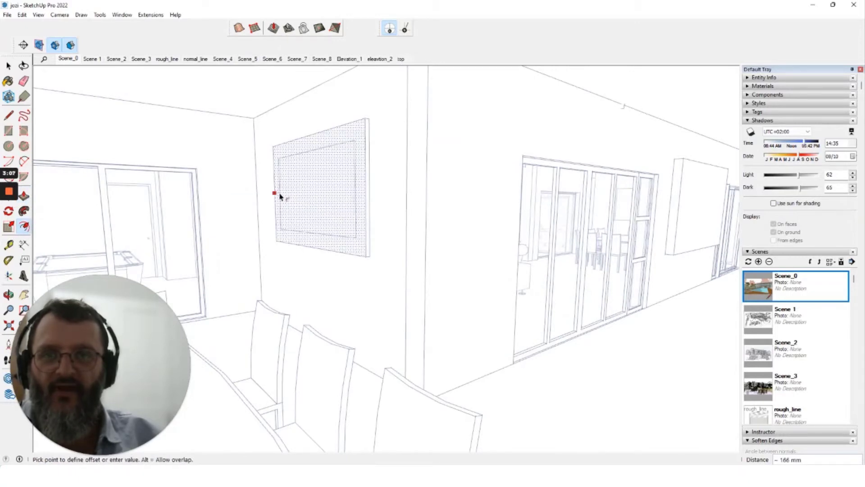
{"action": "left_click", "coordinate": [281, 195]}
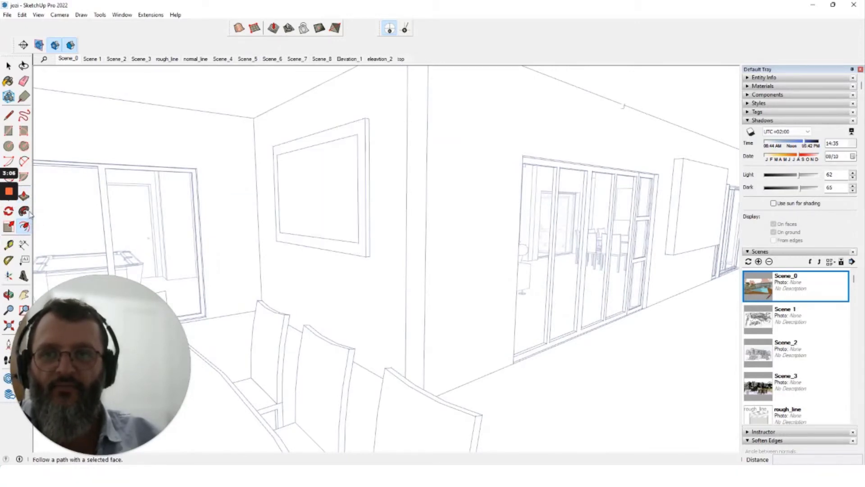
Push the frame's inset face 14 mm into the wall
{"action": "left_click", "coordinate": [24, 196]}
{"action": "scroll", "coordinate": [280, 205], "scroll_direction": "up", "scroll_amount": 3}
{"action": "scroll", "coordinate": [280, 205], "scroll_direction": "up", "scroll_amount": 2}
{"action": "left_click", "coordinate": [308, 209]}
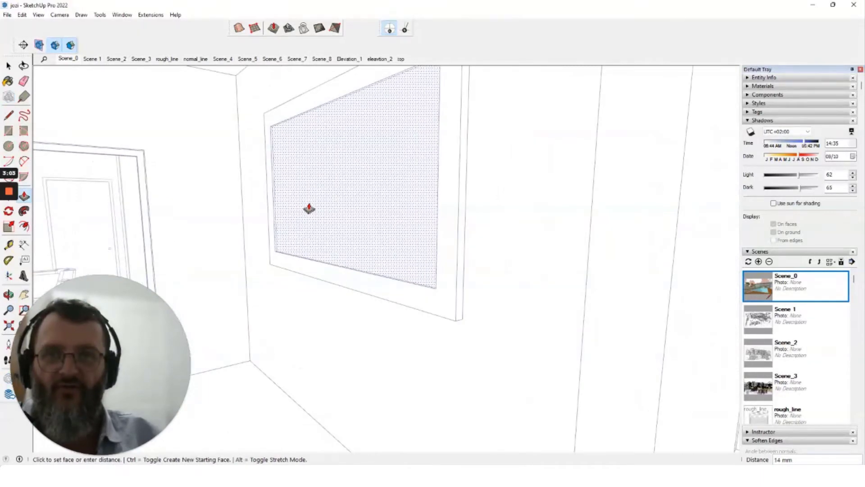
{"action": "left_click", "coordinate": [302, 231]}
{"action": "scroll", "coordinate": [255, 243], "scroll_direction": "down", "scroll_amount": 10}
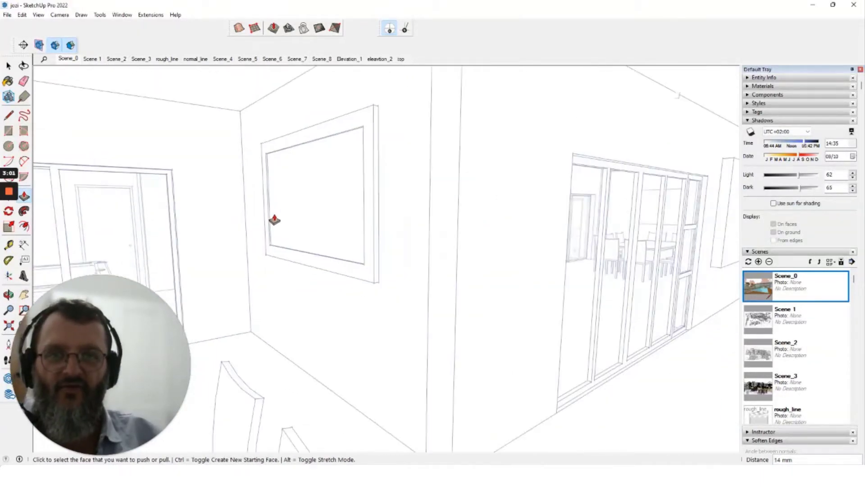
{"action": "scroll", "coordinate": [274, 219], "scroll_direction": "down", "scroll_amount": 10}
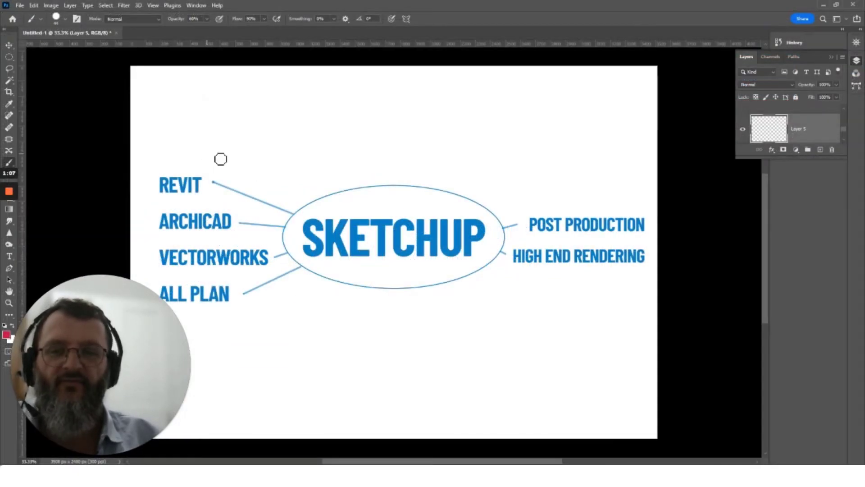
Loop red strokes around REVIT, ARCHICAD, VECTORWORKS, ALL PLAN and arrow them to SKETCHUP and POST PRODUCTION
{"action": "mouse_move", "coordinate": [229, 150]}
{"action": "left_mouse_down"}
{"action": "mouse_move", "coordinate": [211, 146]}
{"action": "mouse_move", "coordinate": [173, 148]}
{"action": "mouse_move", "coordinate": [148, 170]}
{"action": "mouse_move", "coordinate": [132, 242]}
{"action": "mouse_move", "coordinate": [139, 286]}
{"action": "mouse_move", "coordinate": [200, 329]}
{"action": "mouse_move", "coordinate": [240, 312]}
{"action": "mouse_move", "coordinate": [260, 261]}
{"action": "mouse_move", "coordinate": [257, 200]}
{"action": "mouse_move", "coordinate": [233, 157]}
{"action": "left_mouse_up"}
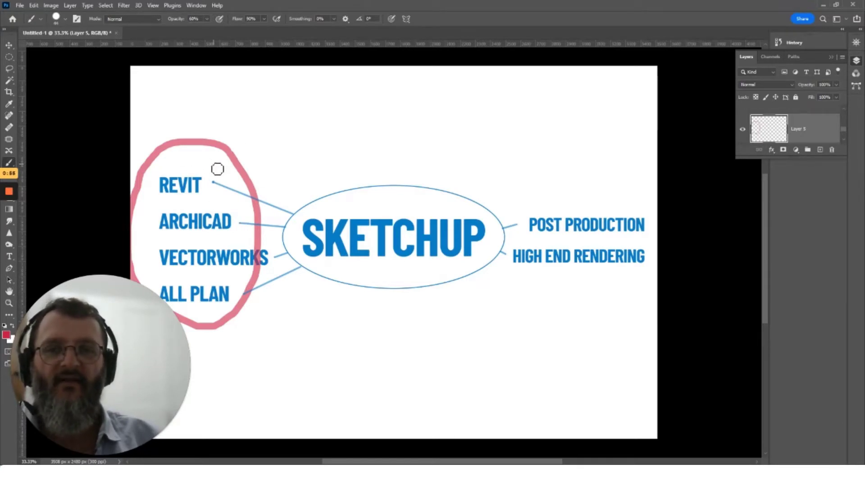
{"action": "mouse_move", "coordinate": [213, 165]}
{"action": "left_mouse_down"}
{"action": "mouse_move", "coordinate": [272, 143]}
{"action": "mouse_move", "coordinate": [361, 154]}
{"action": "mouse_move", "coordinate": [373, 164]}
{"action": "mouse_move", "coordinate": [371, 149]}
{"action": "mouse_move", "coordinate": [381, 173]}
{"action": "mouse_move", "coordinate": [359, 170]}
{"action": "left_mouse_up"}
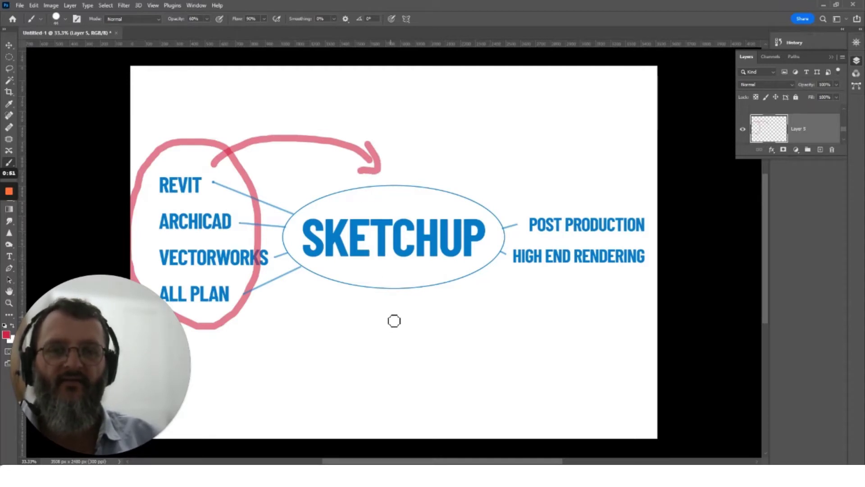
{"action": "mouse_move", "coordinate": [324, 303]}
{"action": "left_mouse_down"}
{"action": "mouse_move", "coordinate": [481, 302]}
{"action": "mouse_move", "coordinate": [454, 287]}
{"action": "mouse_move", "coordinate": [464, 288]}
{"action": "mouse_move", "coordinate": [483, 296]}
{"action": "mouse_move", "coordinate": [471, 319]}
{"action": "left_mouse_up"}
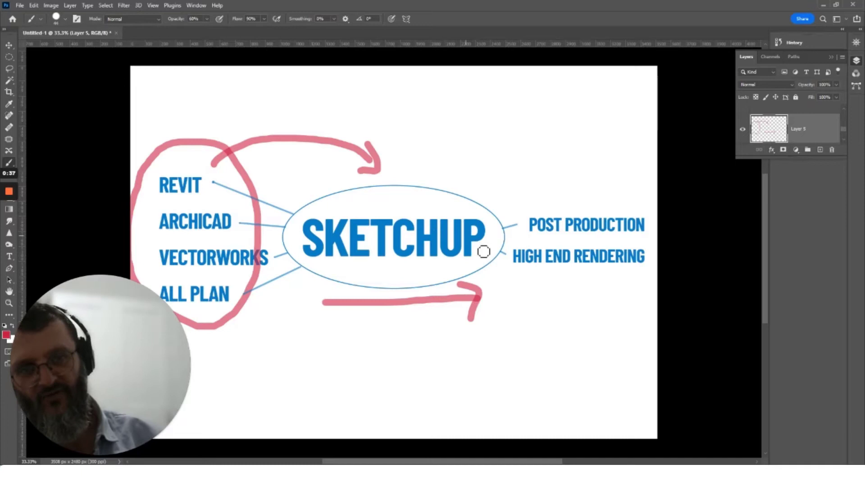
{"action": "mouse_move", "coordinate": [491, 144]}
{"action": "left_mouse_down"}
{"action": "mouse_move", "coordinate": [567, 197]}
{"action": "mouse_move", "coordinate": [567, 178]}
{"action": "mouse_move", "coordinate": [570, 207]}
{"action": "mouse_move", "coordinate": [549, 206]}
{"action": "left_mouse_up"}
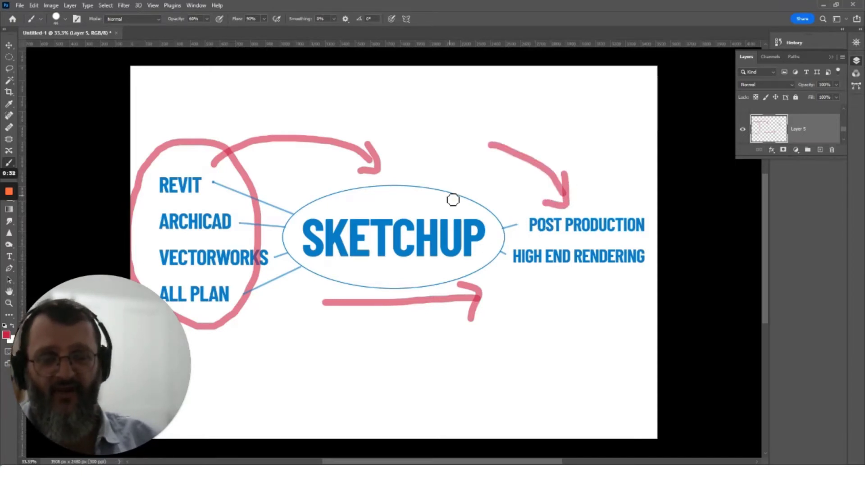